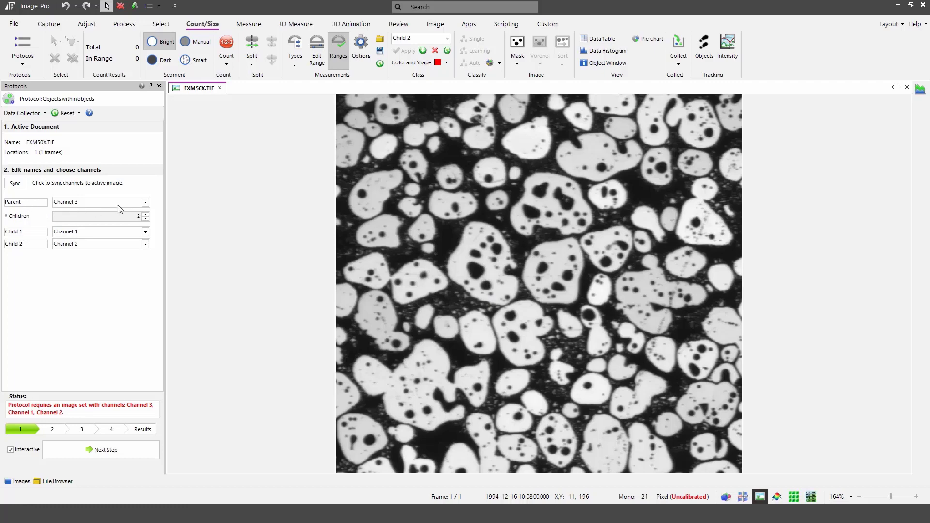
# - Set up the protocol with one child, sync its channels to the active image, and assign Mono image to both Parent and Child 1
pyautogui.click(145, 219)
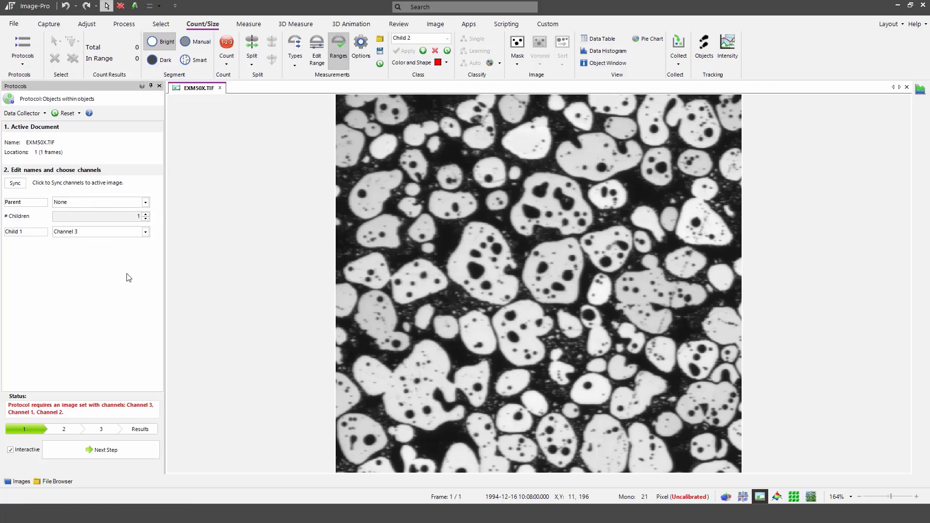
pyautogui.click(16, 184)
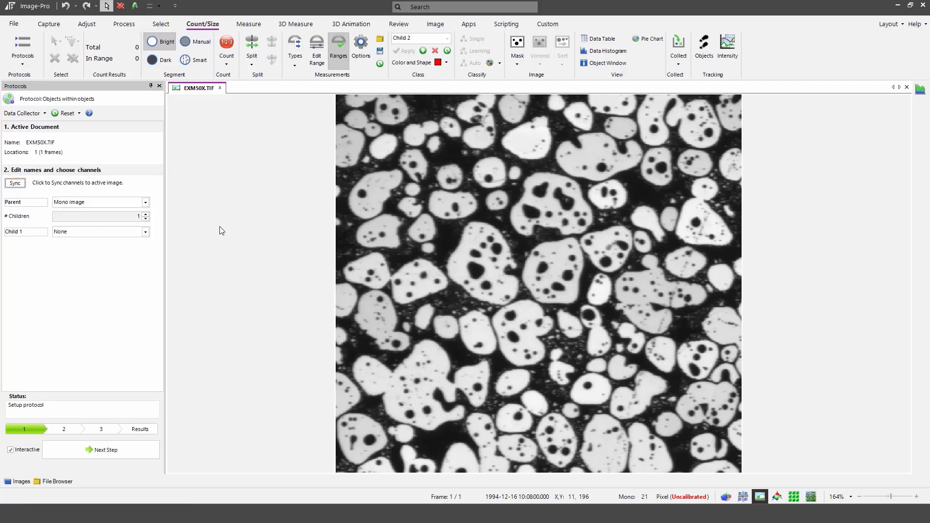
pyautogui.click(145, 202)
pyautogui.click(125, 216)
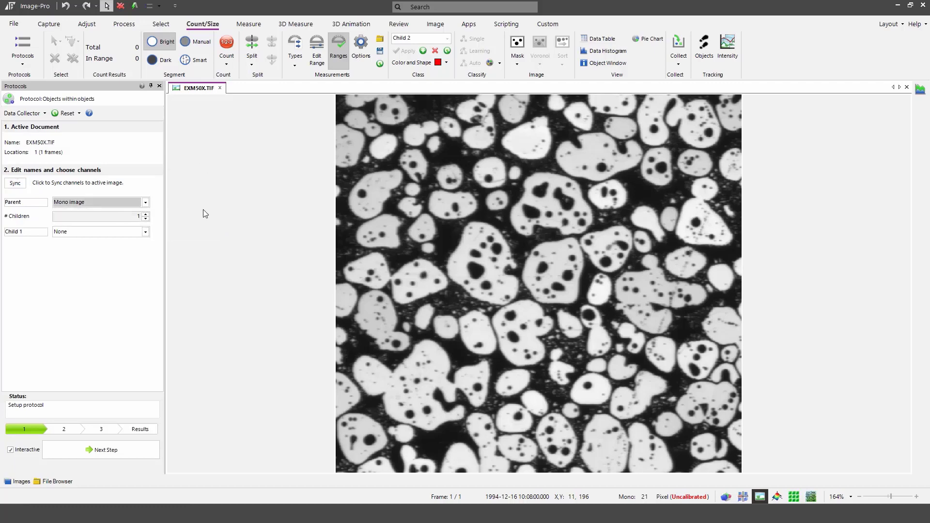
pyautogui.click(145, 232)
pyautogui.click(140, 242)
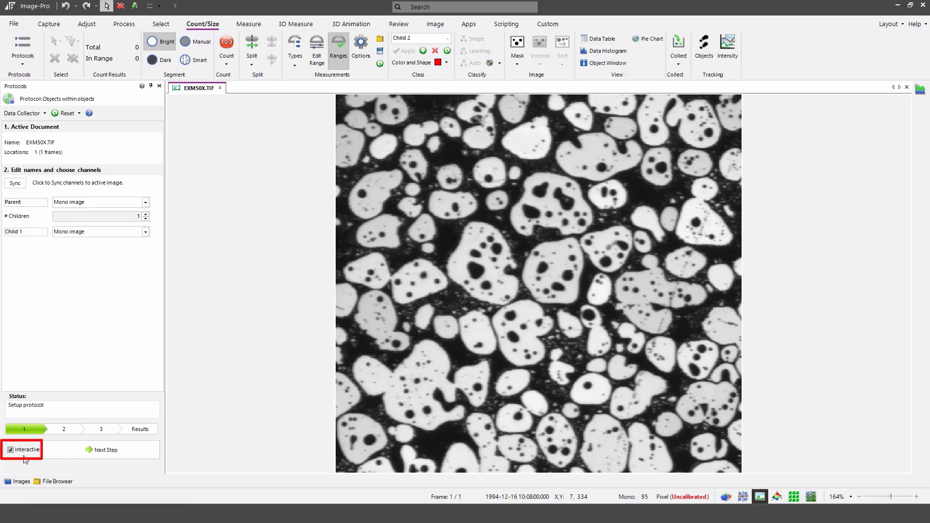
pyautogui.click(101, 458)
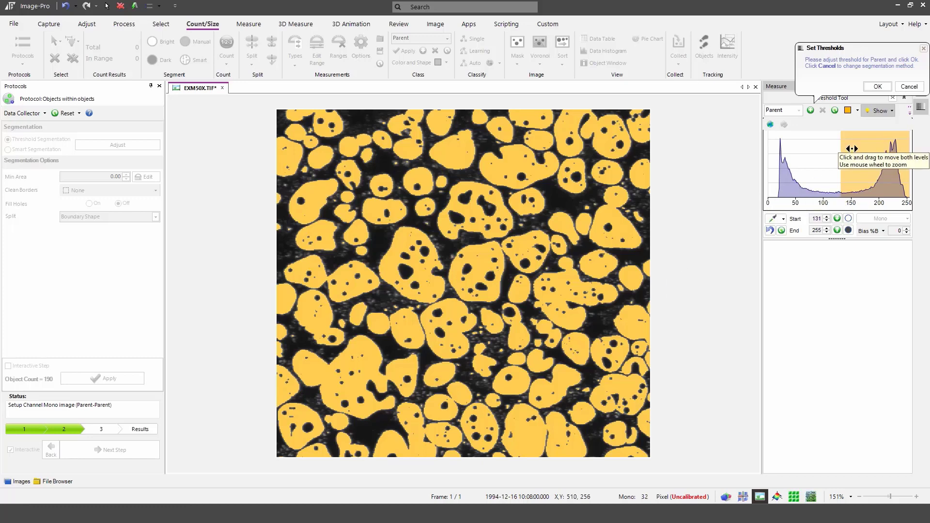
# - Set the Parent threshold range to 140–255 and display the Parent objects in random filled colors with borders
pyautogui.moveTo(841, 150); pyautogui.dragTo(845, 150)
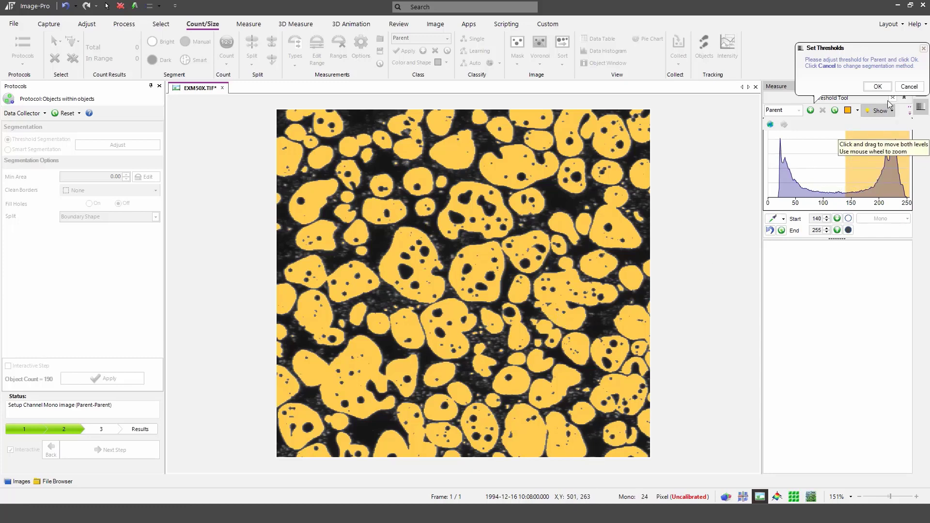
pyautogui.click(877, 86)
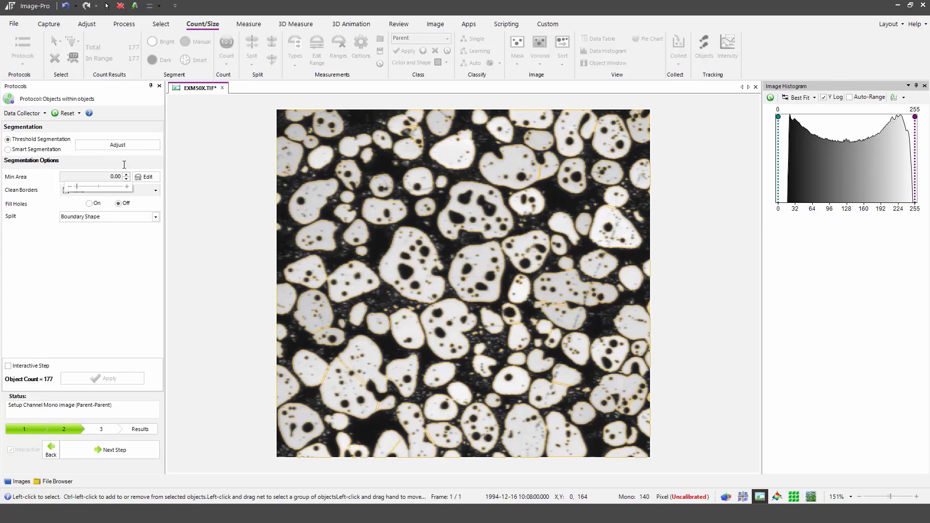
pyautogui.click(118, 145)
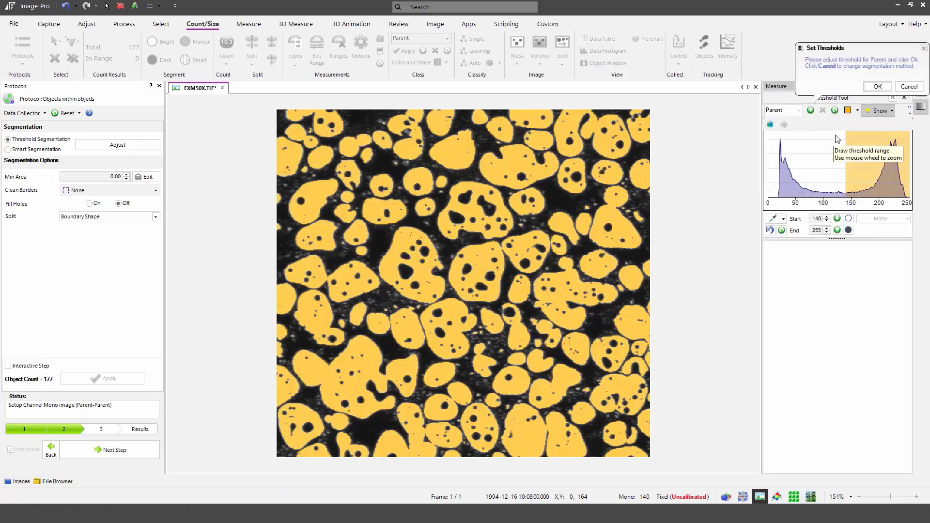
pyautogui.click(859, 113)
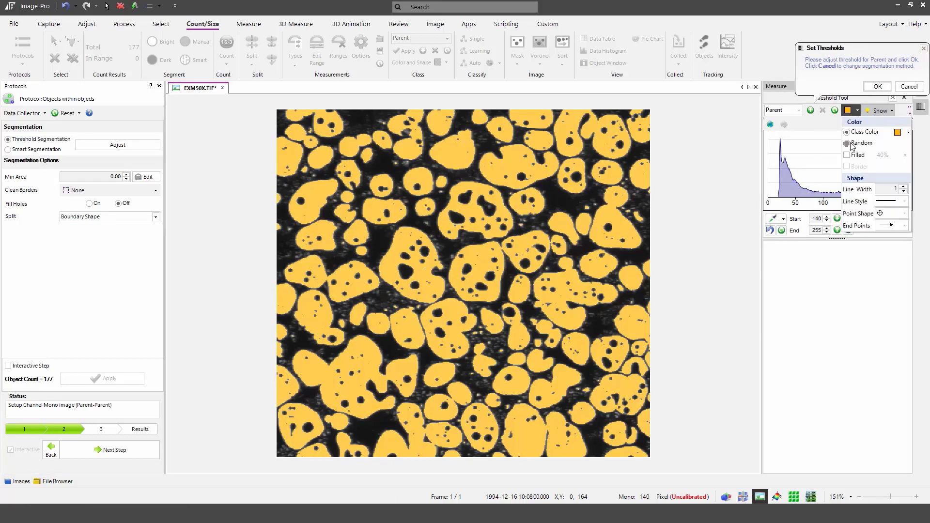
pyautogui.click(846, 143)
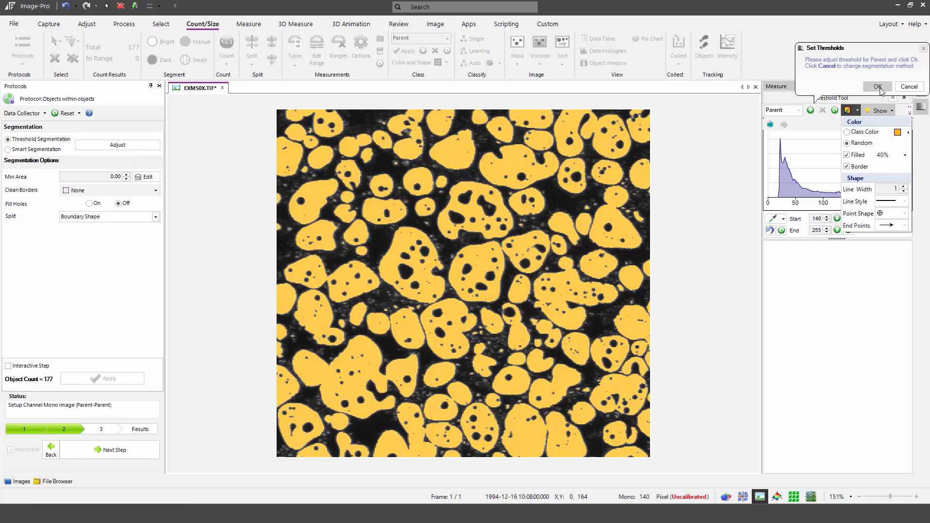
pyautogui.click(878, 86)
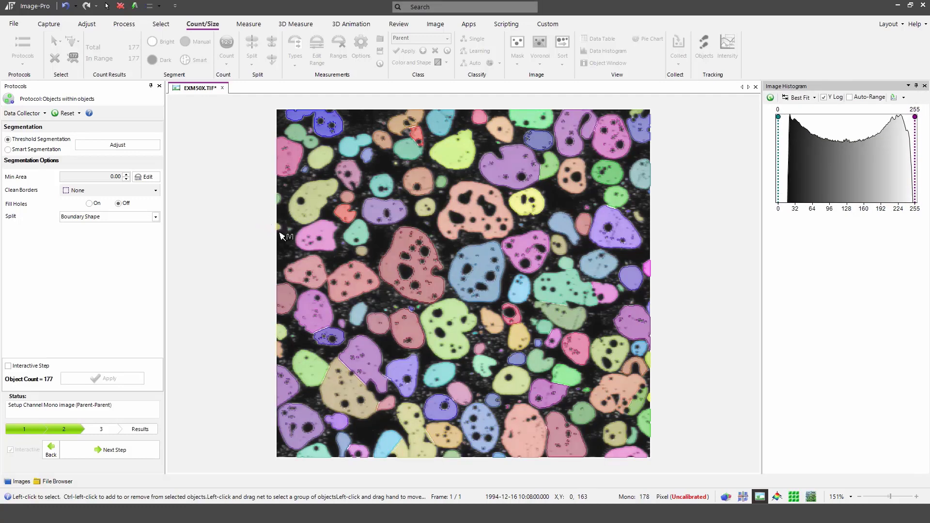
# - Set the Parent segmentation to no splitting with hole filling on, and apply it
pyautogui.click(108, 217)
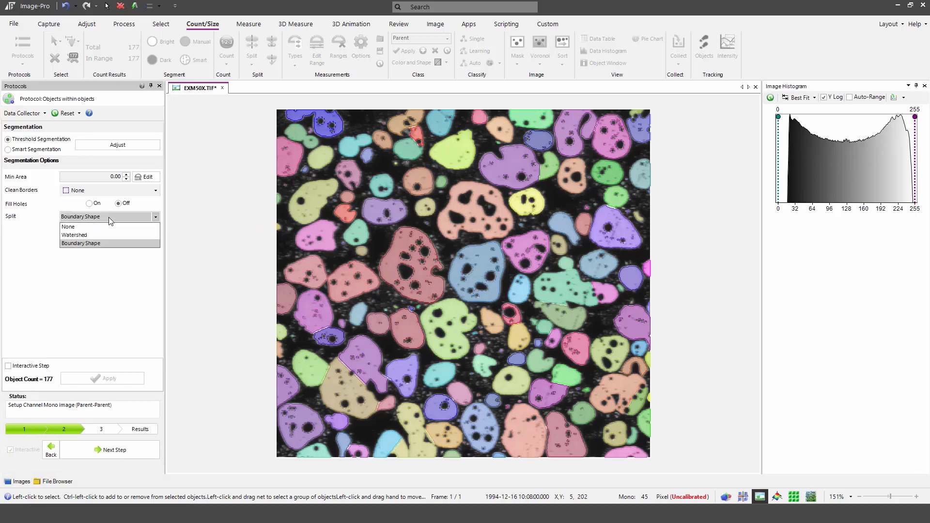
pyautogui.click(106, 225)
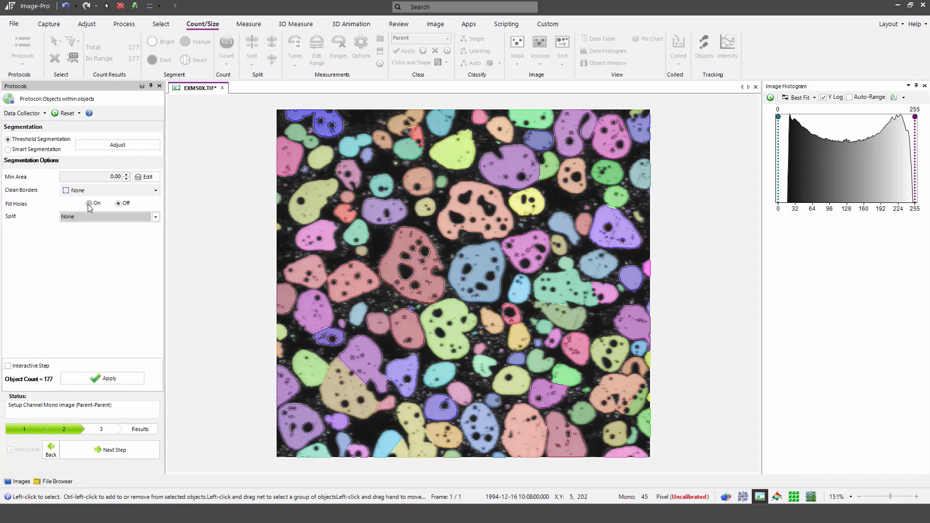
pyautogui.click(89, 204)
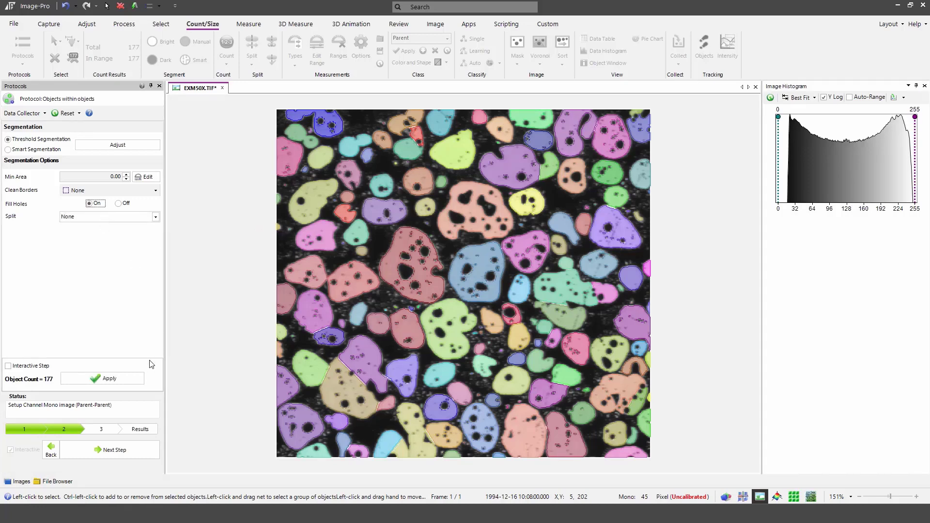
pyautogui.click(110, 378)
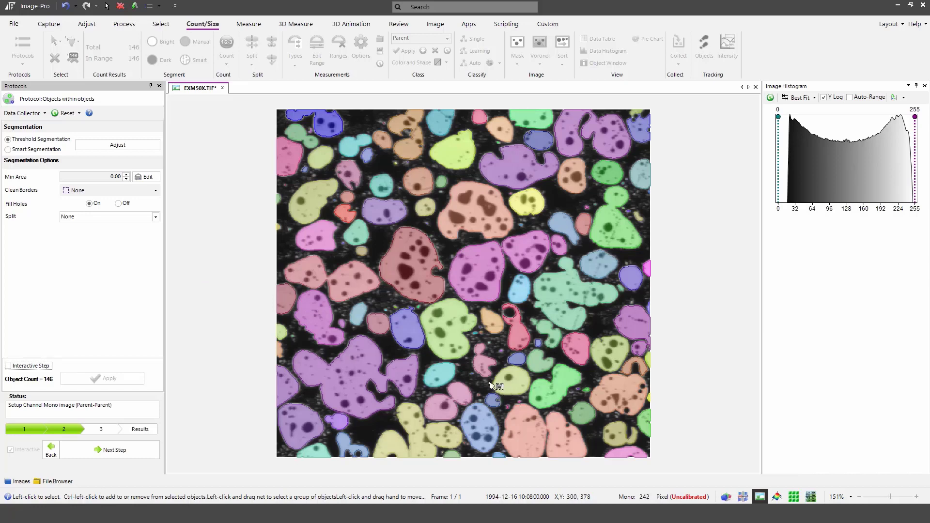
# - Limit the Parent objects to a minimum area of 20 and advance to the Child 1 segmentation
pyautogui.click(265, 252)
pyautogui.click(146, 177)
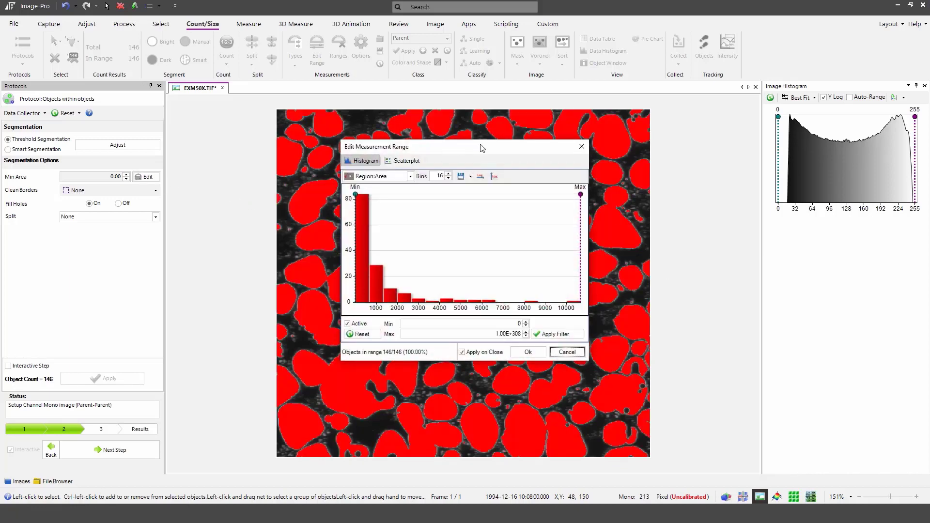
pyautogui.moveTo(445, 148); pyautogui.dragTo(714, 129)
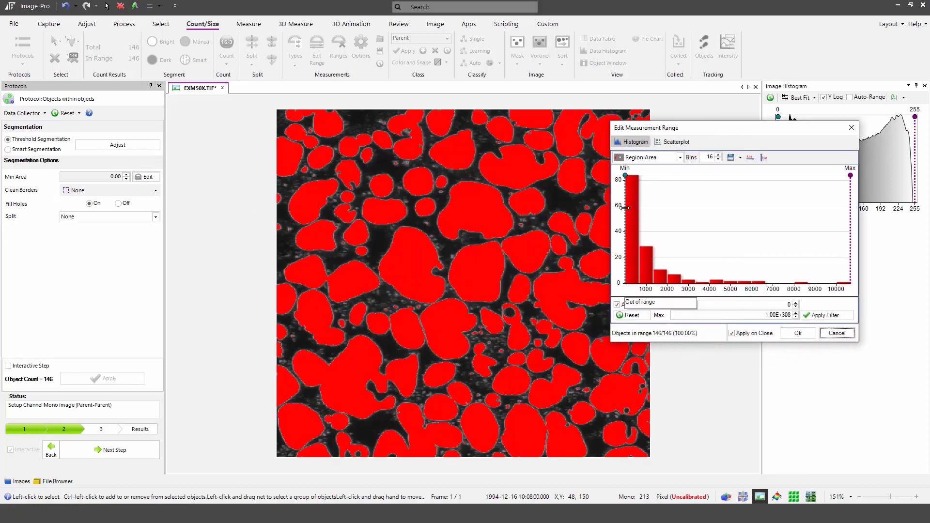
pyautogui.click(769, 305)
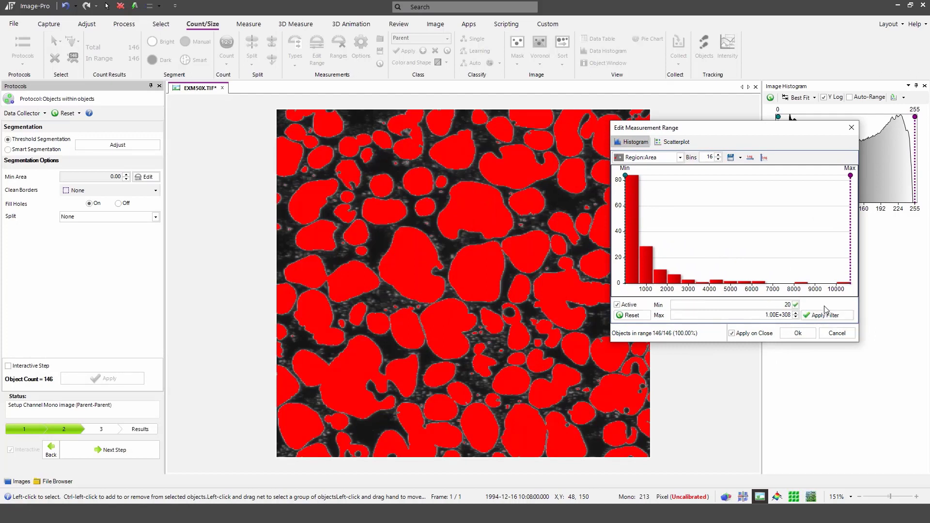
pyautogui.click(796, 305)
pyautogui.click(803, 335)
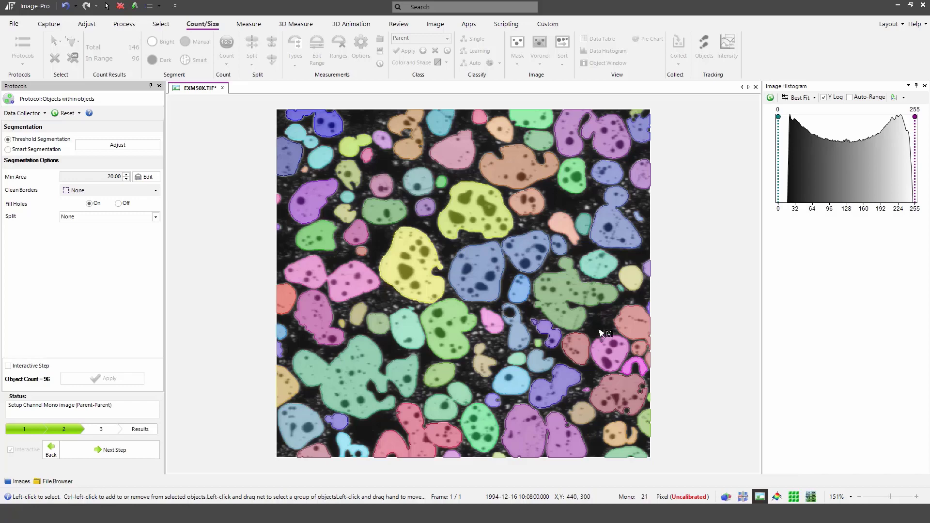
pyautogui.click(98, 451)
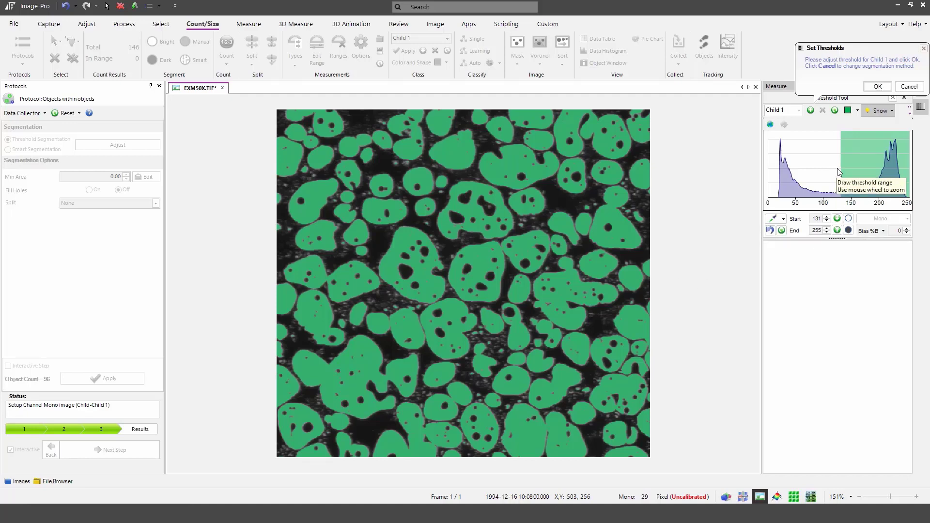
# - Set the Child 1 threshold range to 0–121 and display its objects in random filled colors with borders
pyautogui.moveTo(841, 167); pyautogui.dragTo(743, 174)
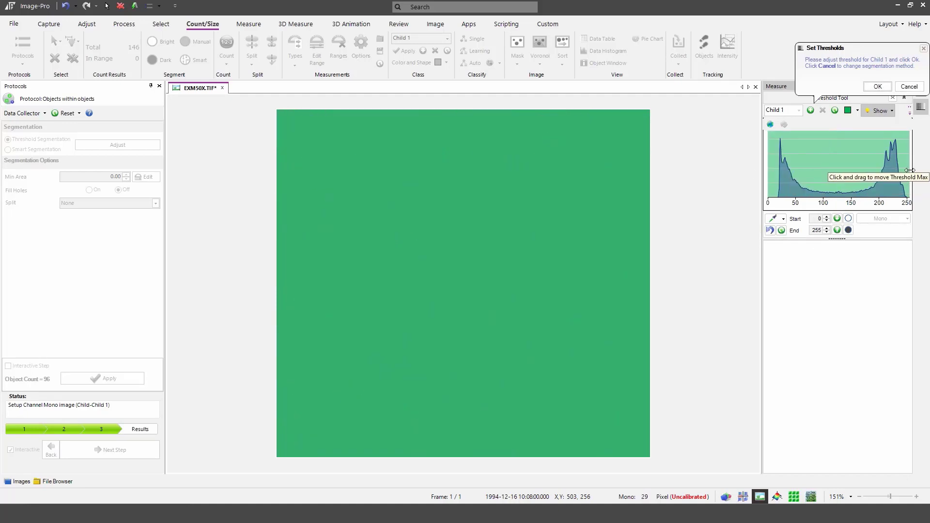
pyautogui.moveTo(886, 175)
pyautogui.mouseDown()
pyautogui.moveTo(814, 173)
pyautogui.moveTo(835, 173)
pyautogui.mouseUp()
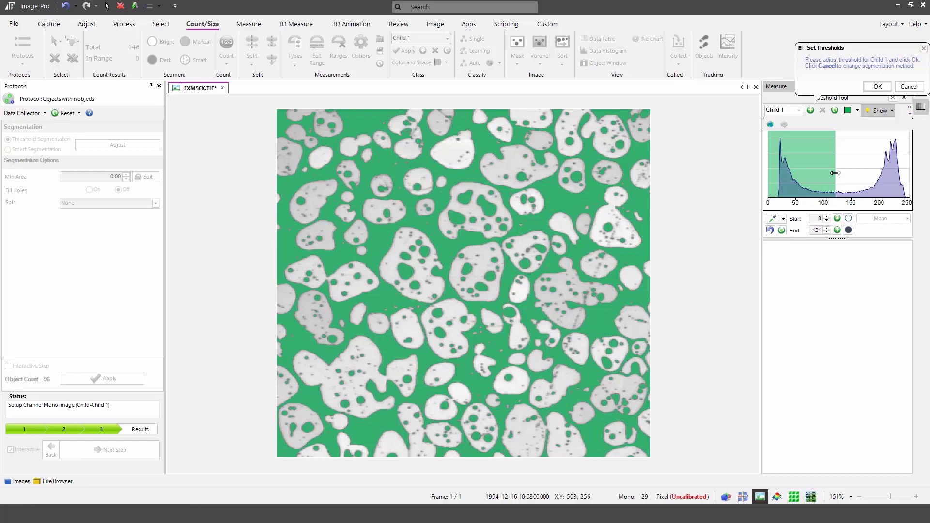
pyautogui.click(856, 112)
pyautogui.click(847, 143)
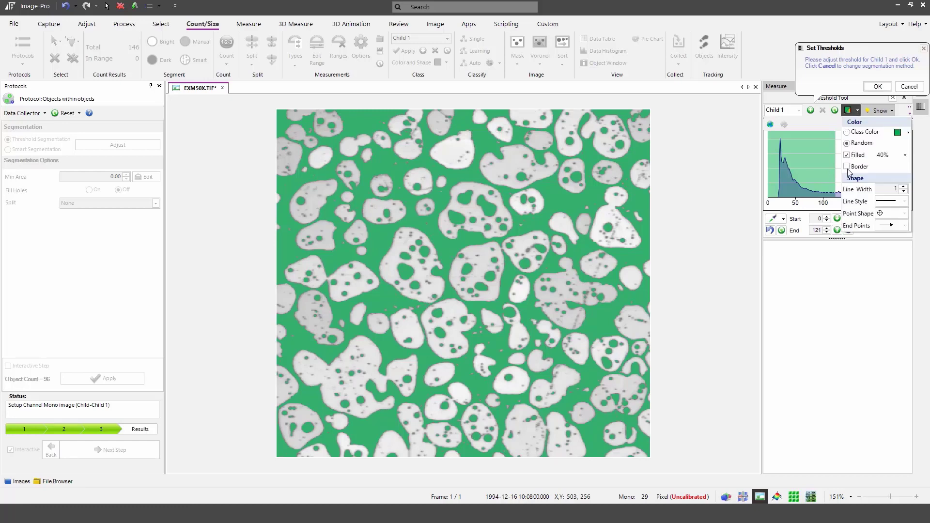
pyautogui.click(848, 168)
pyautogui.click(886, 90)
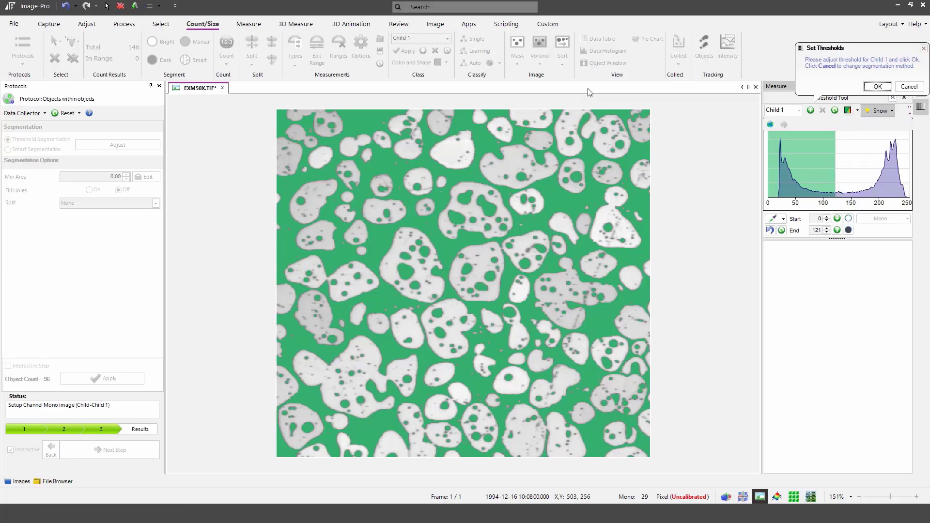
pyautogui.click(877, 86)
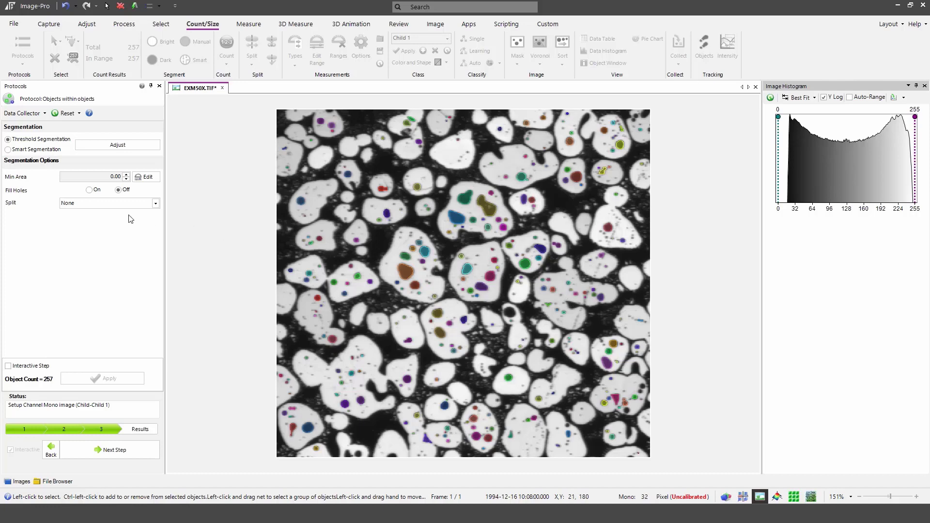
# - Accept the Child 1 segmentation, advance to the protocol results, and view the available result display types
pyautogui.click(108, 180)
pyautogui.click(106, 451)
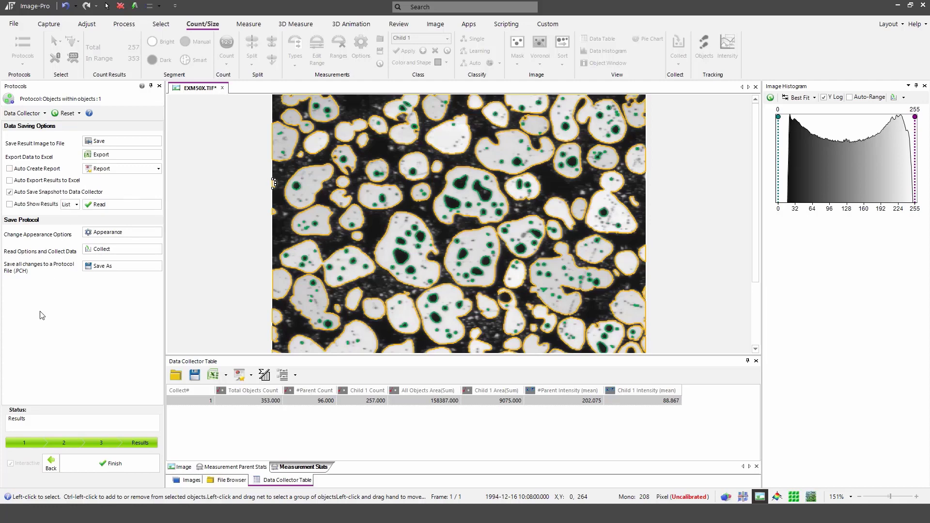
pyautogui.click(76, 206)
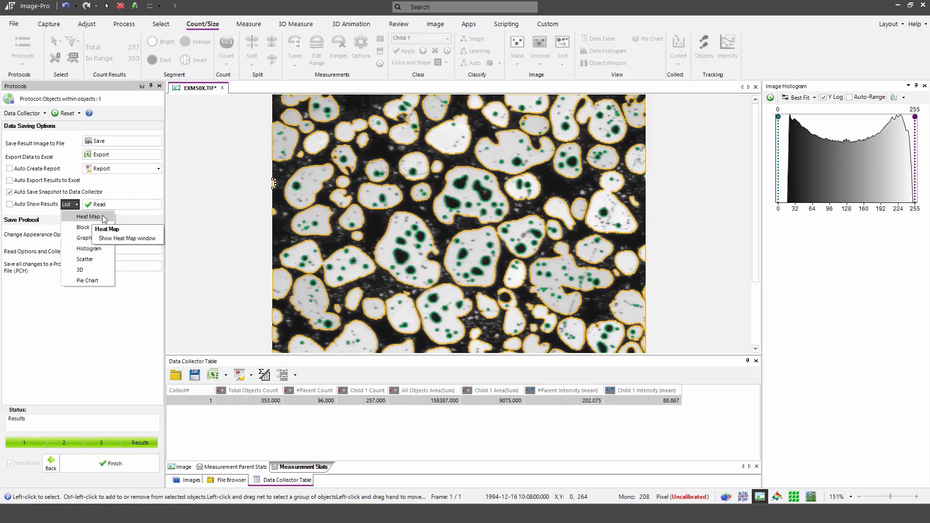
pyautogui.click(99, 314)
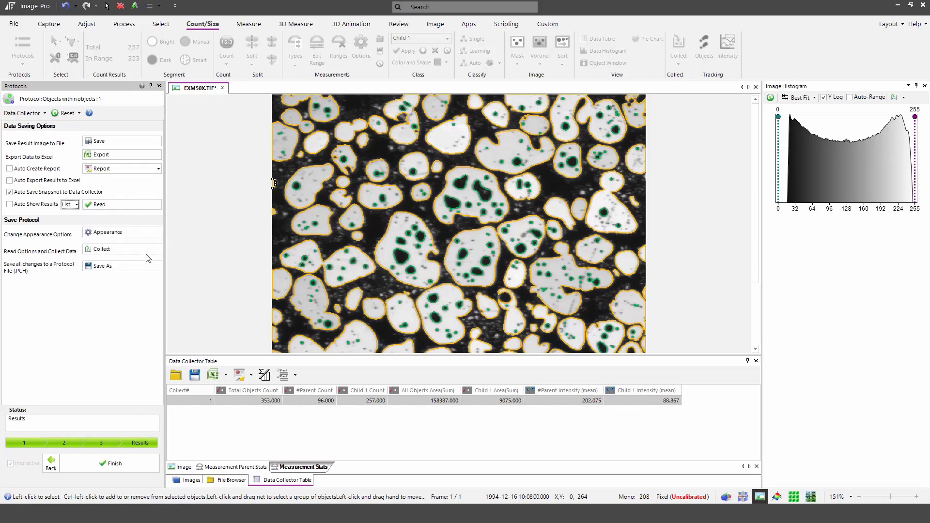
# - Generate a report from the Objects within Objects.iprt template in the Essentials Single Site folder and review its pages
pyautogui.click(159, 168)
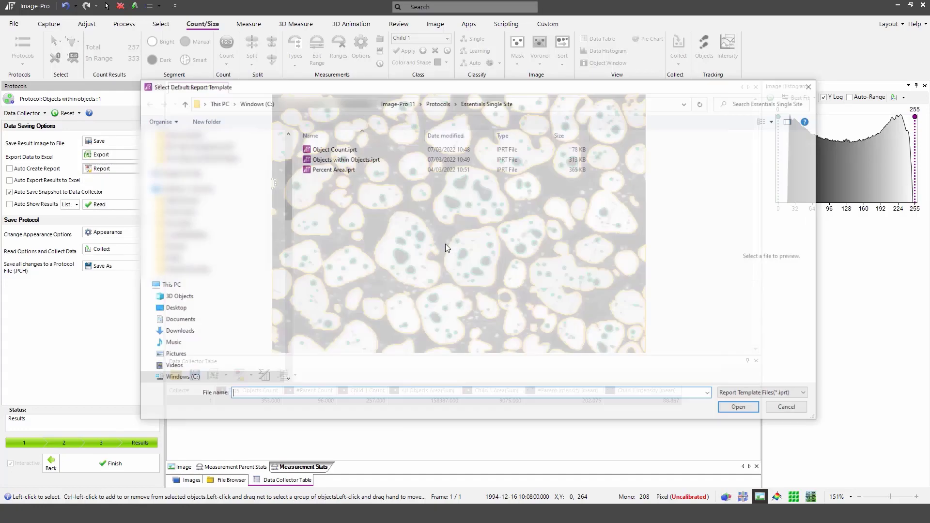
pyautogui.click(437, 103)
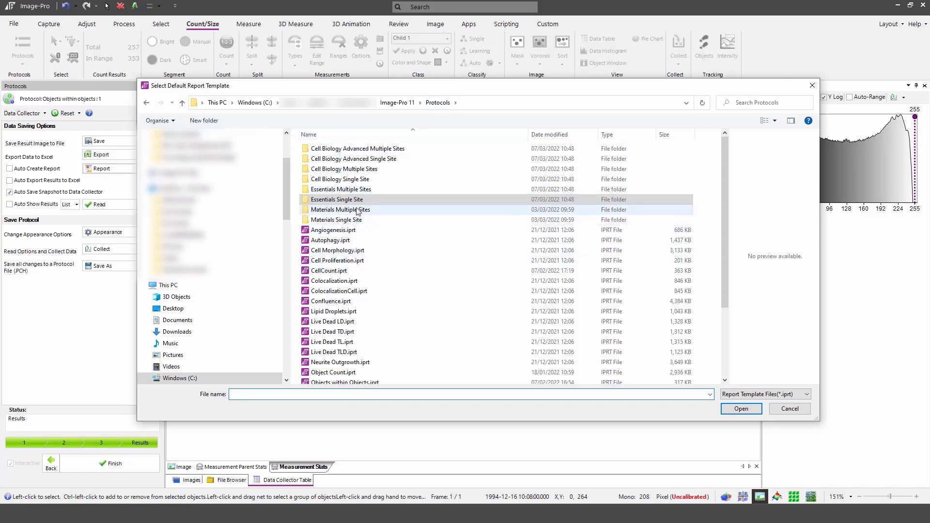
pyautogui.doubleClick(339, 200)
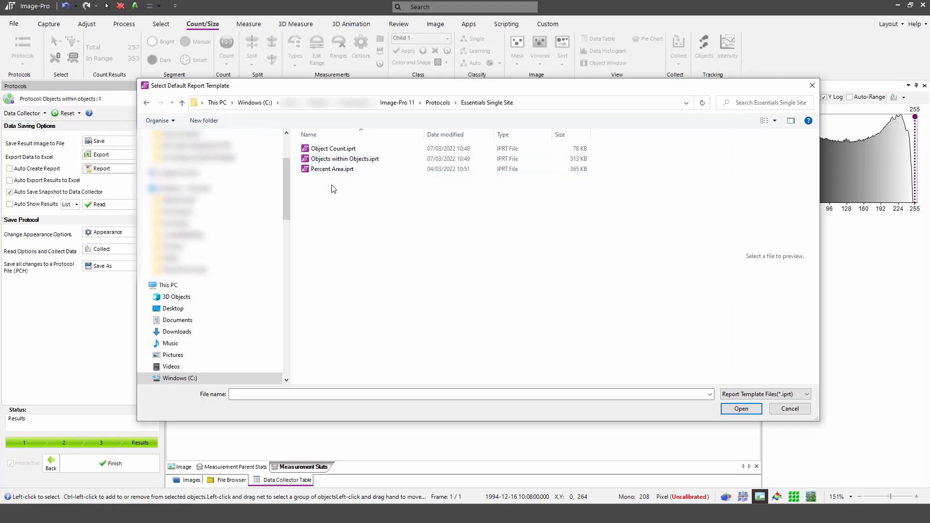
pyautogui.click(339, 159)
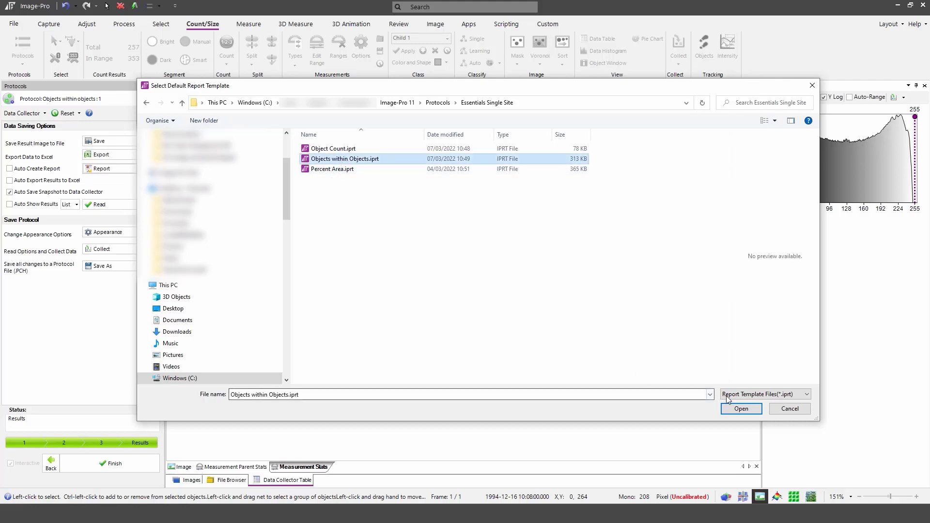
pyautogui.click(740, 408)
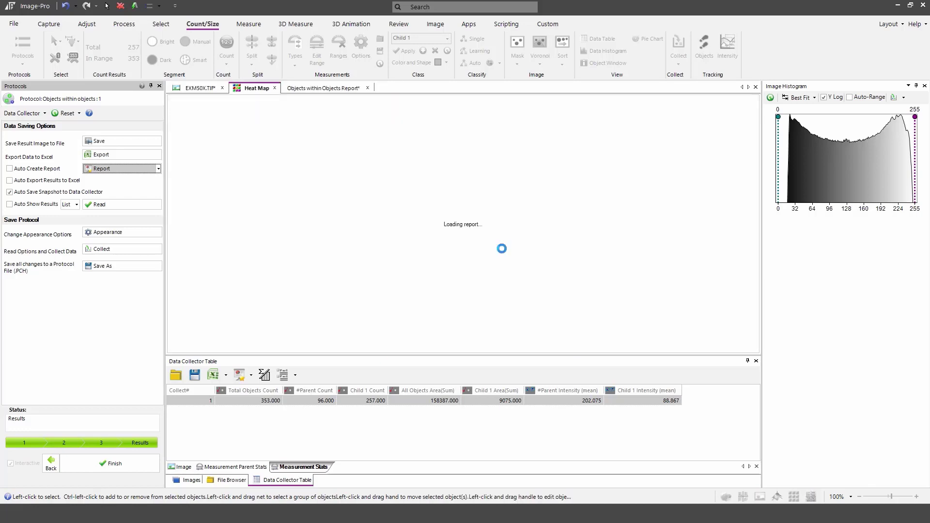
pyautogui.scroll(-5, 461, 223)
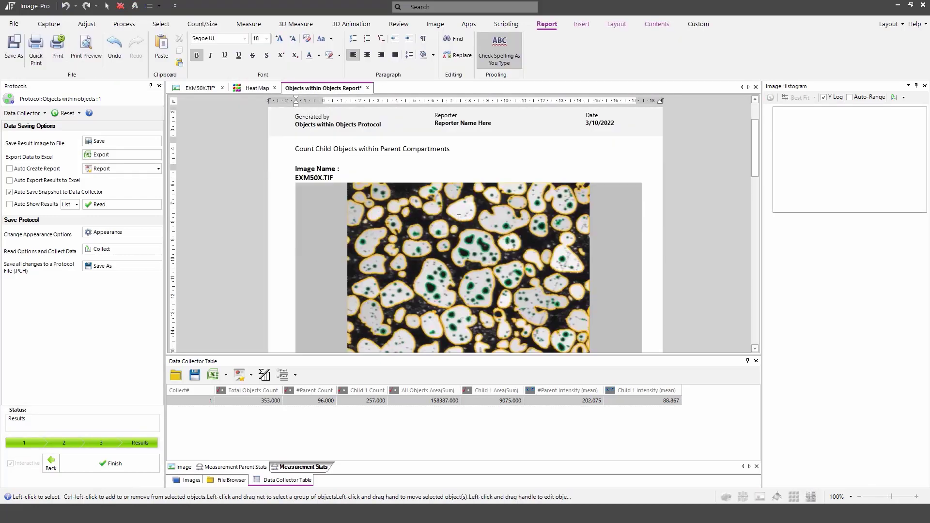
pyautogui.scroll(-15, 462, 223)
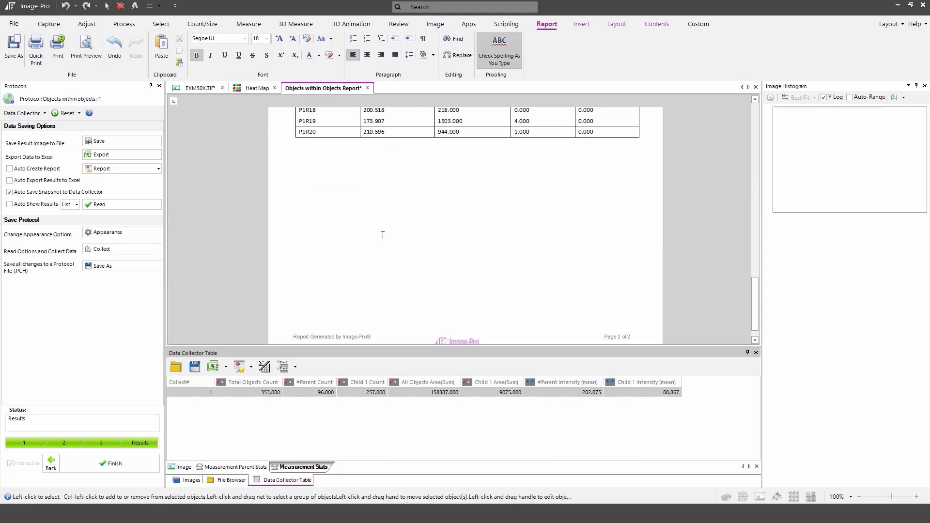
pyautogui.scroll(3, 388, 233)
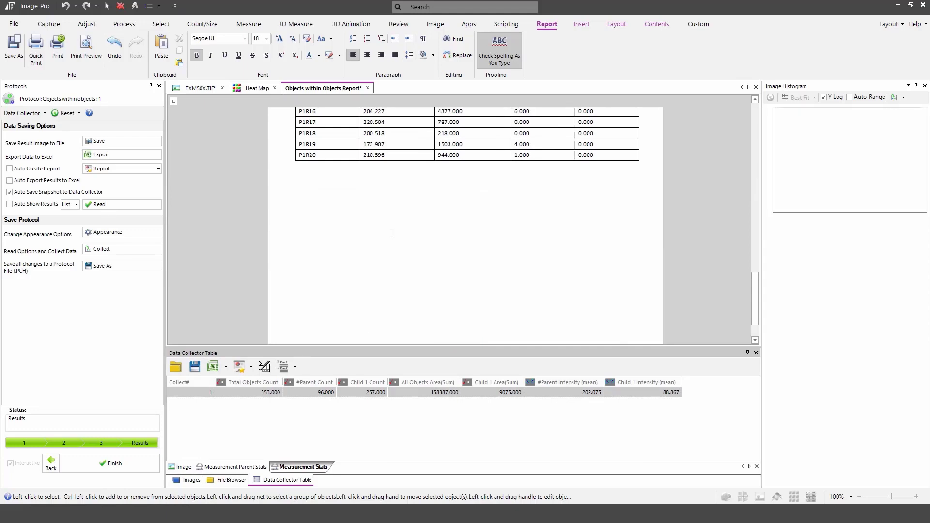
pyautogui.click(14, 45)
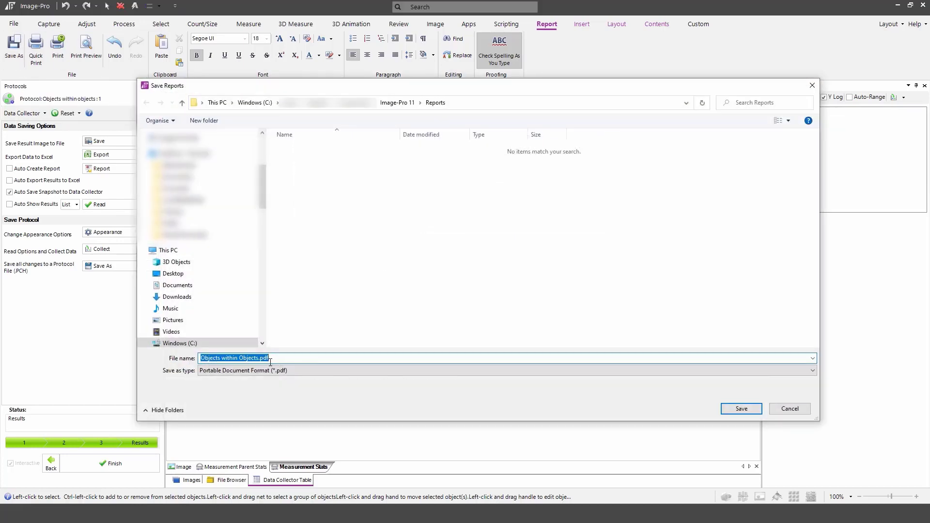
pyautogui.click(790, 409)
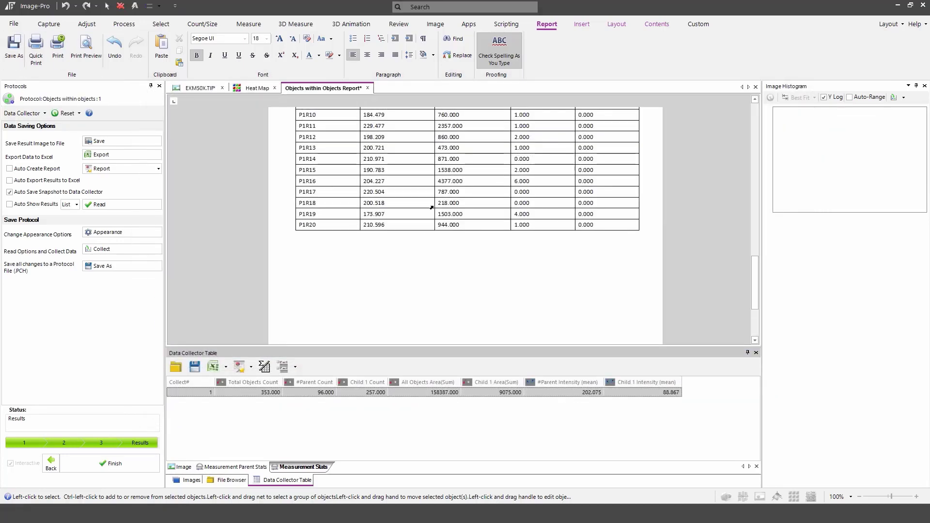
# - Enlarge the Data Collector table, show its Image data and widen the Snapshot column to view the image more clearly
pyautogui.moveTo(404, 347); pyautogui.dragTo(411, 196)
pyautogui.click(191, 468)
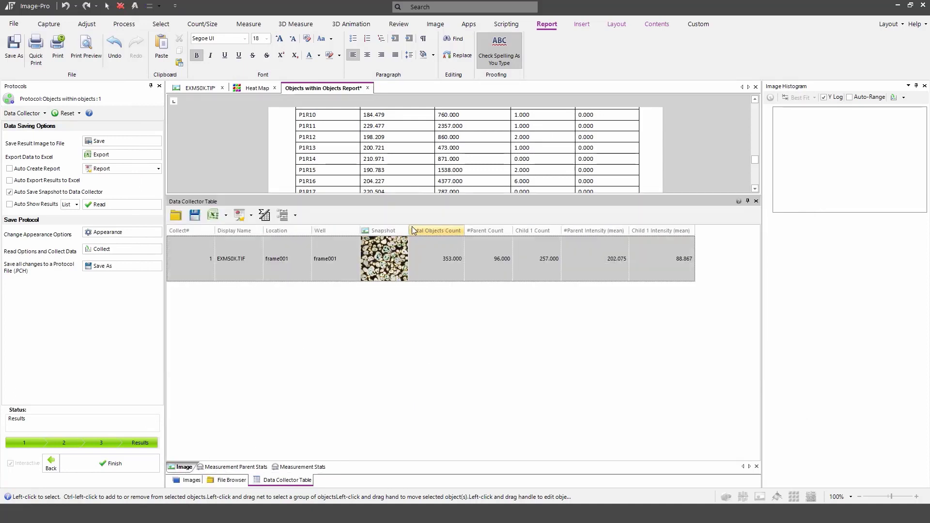
pyautogui.moveTo(408, 231); pyautogui.dragTo(454, 231)
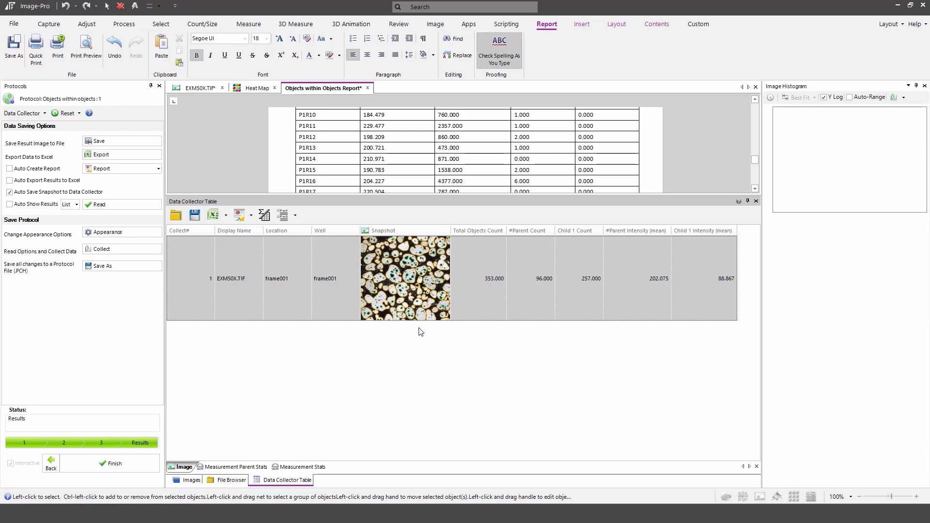
# - Review the Measurement Parent Stats rows in the Data Collector table and show the summary statistics below them
pyautogui.click(236, 467)
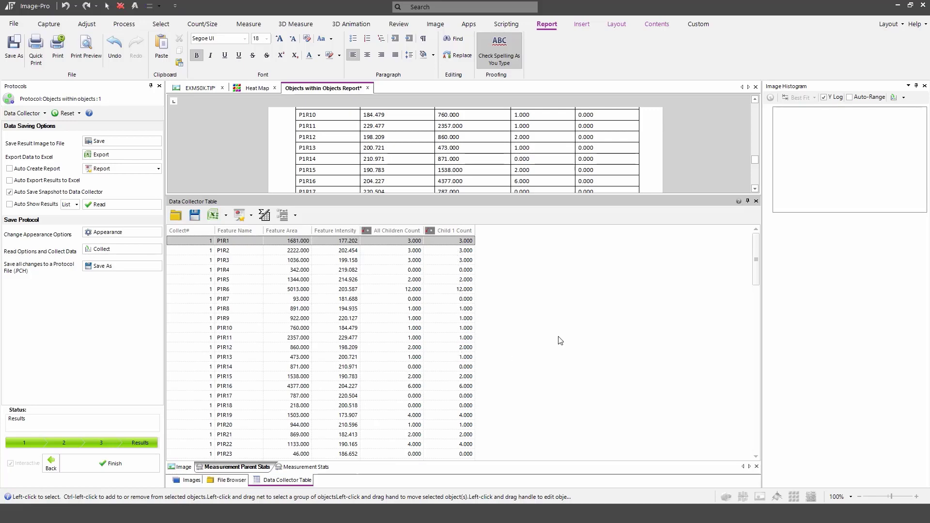
pyautogui.scroll(-5, 603, 329)
pyautogui.scroll(-19, 603, 329)
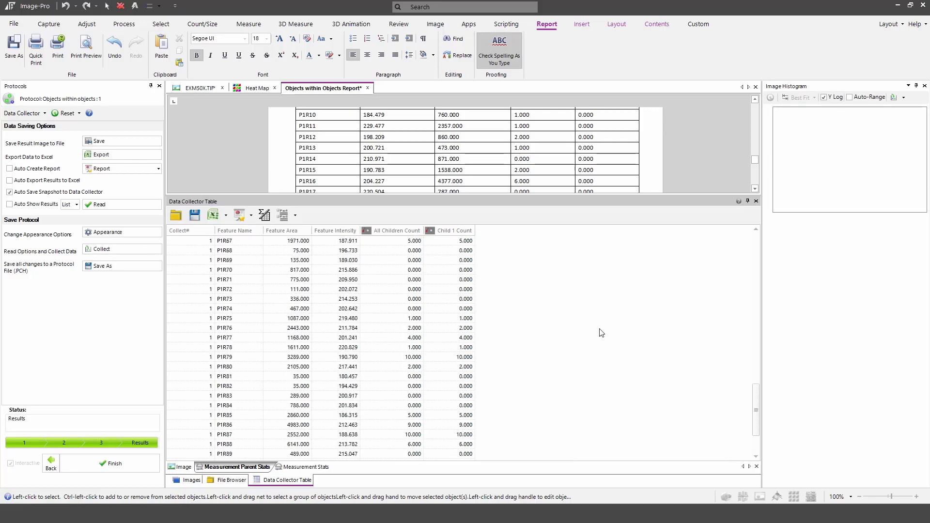
pyautogui.click(264, 215)
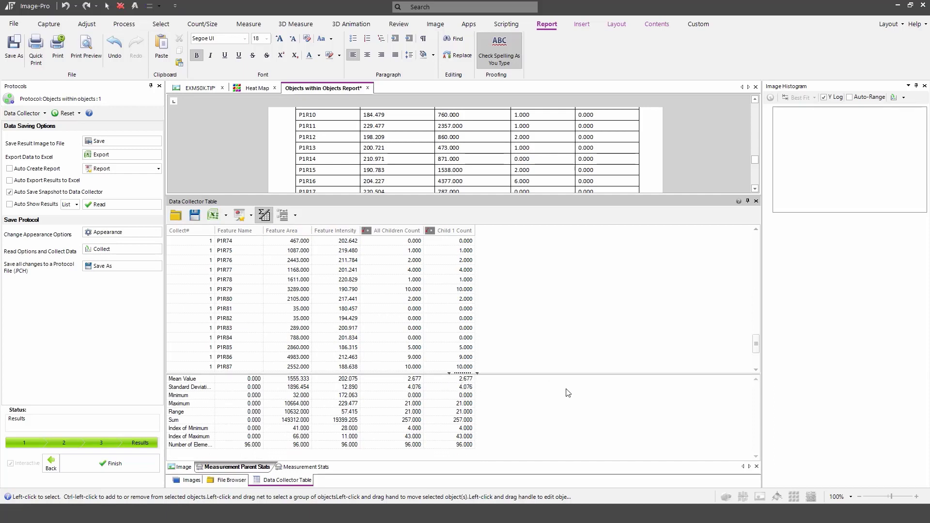
# - Compare the summary statistics of Measurement Stats and Measurement Parent Stats, and reduce the height of the Data Collector table
pyautogui.click(323, 464)
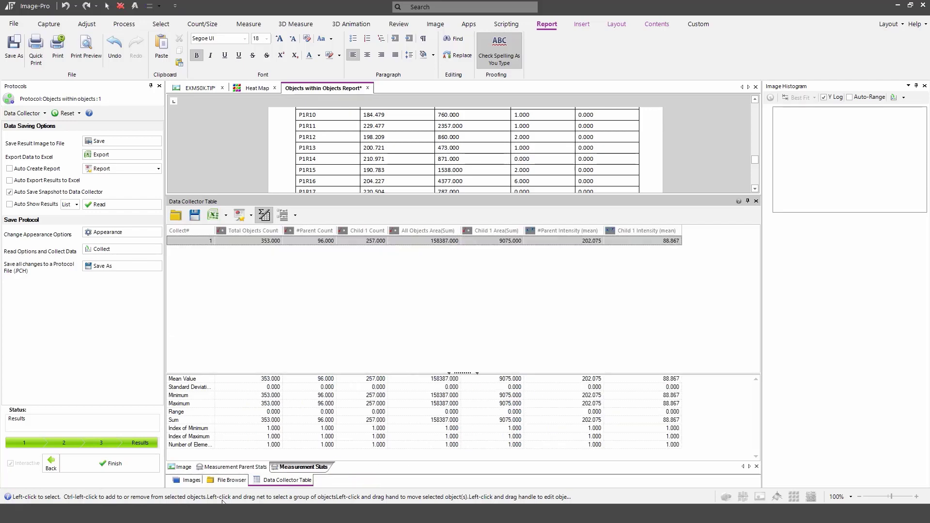
pyautogui.click(227, 468)
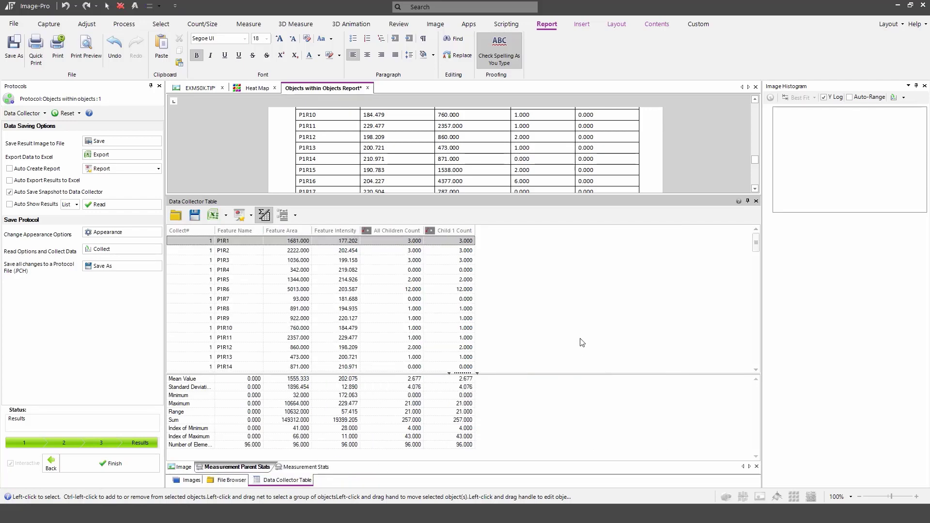
pyautogui.moveTo(525, 195); pyautogui.dragTo(531, 316)
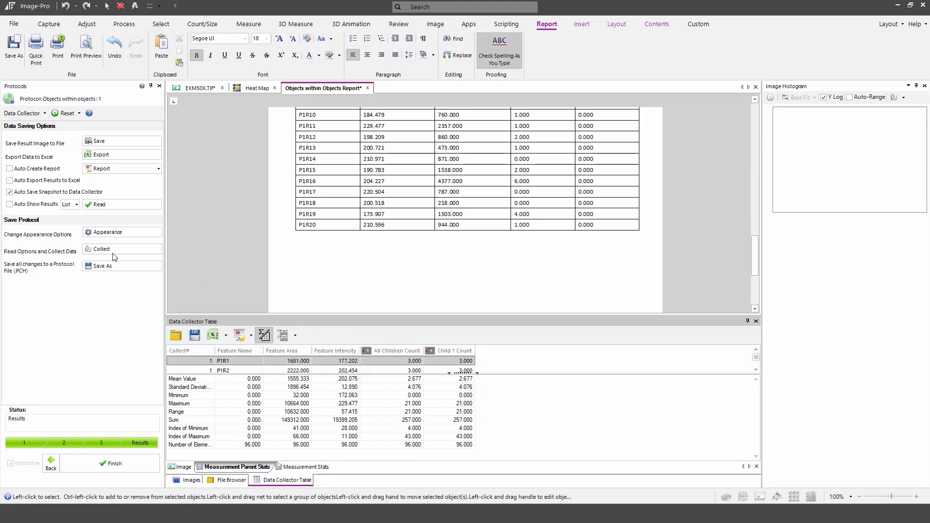
# - Save the protocol as Objects within objects, version 1, overwriting the existing file, and finish the protocol run
pyautogui.click(106, 264)
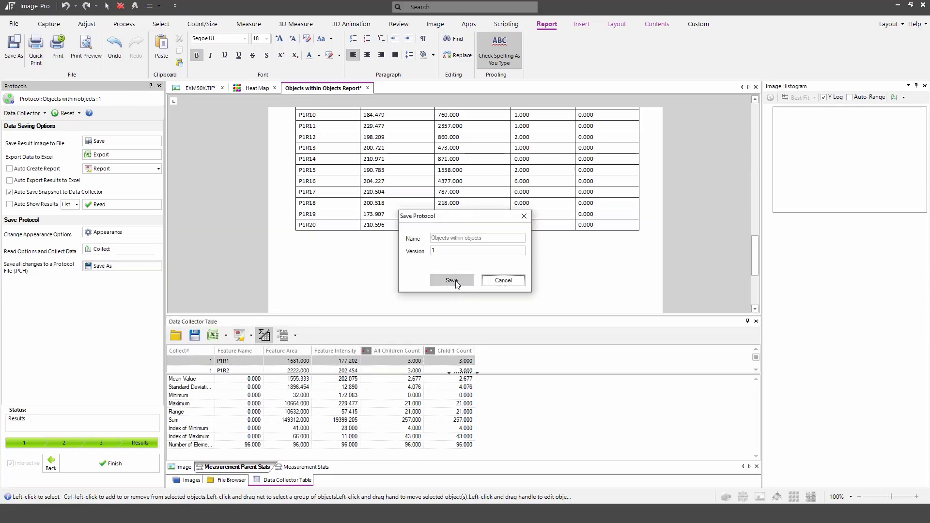
pyautogui.click(458, 283)
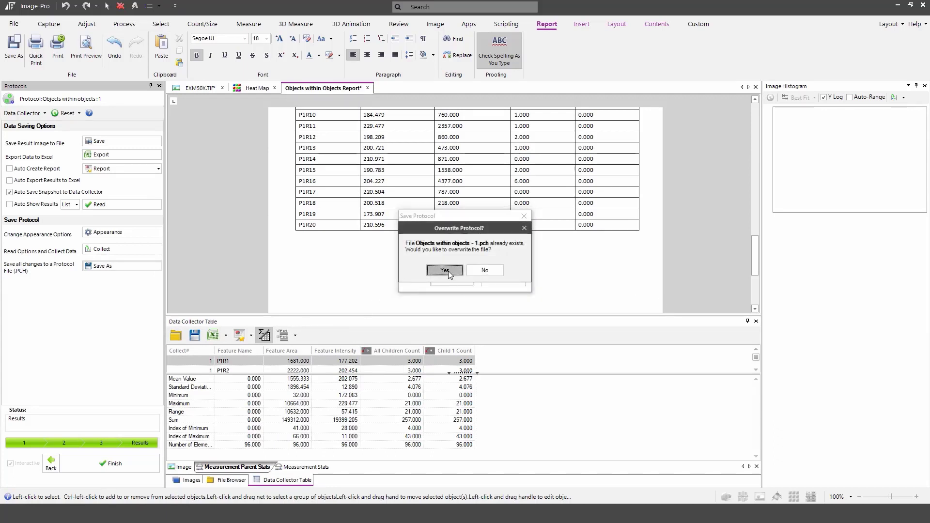
pyautogui.click(444, 269)
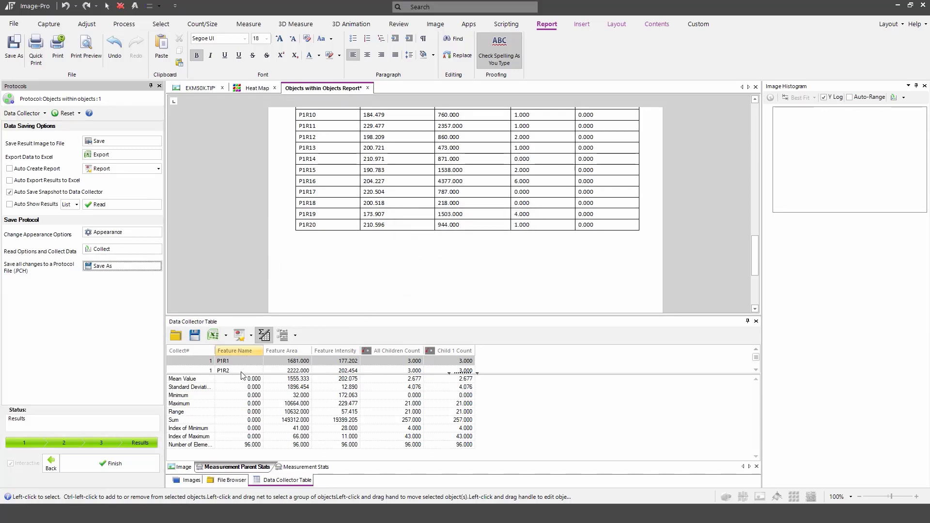
pyautogui.click(112, 463)
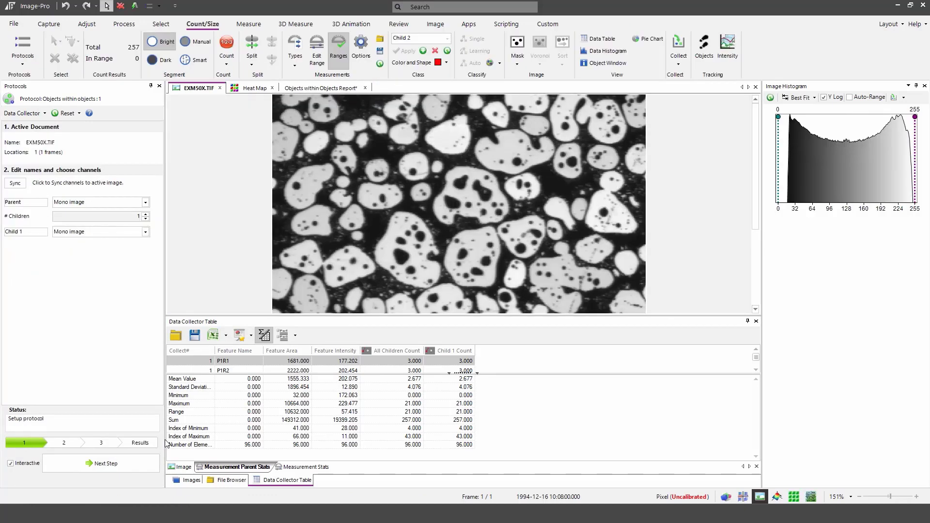
# - Turn off Interactive mode, run the protocol automatically on EXM50X.TIF, and finish the run
pyautogui.click(10, 463)
pyautogui.click(82, 467)
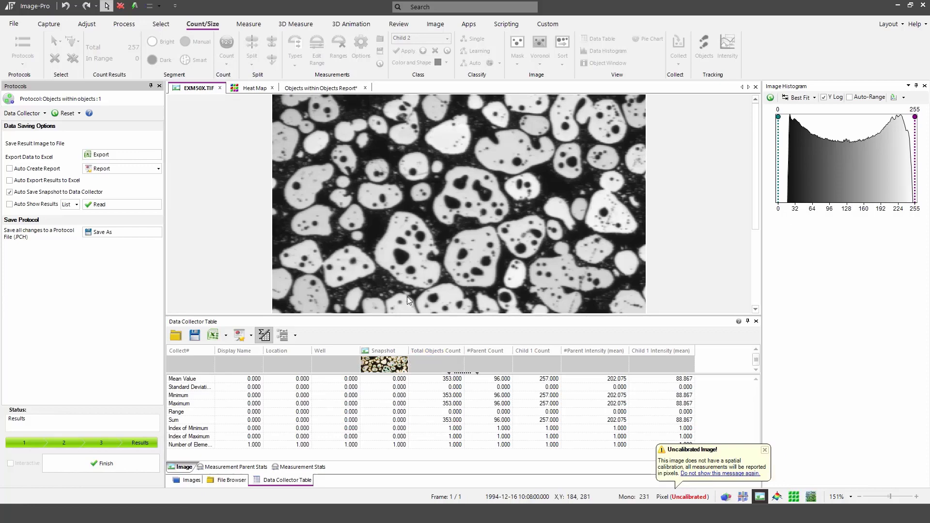
pyautogui.click(116, 466)
# - Run the protocol as a batch on images 1GRAY.tif to 20GRAY.tif in the synthetic_000_images folder
pyautogui.click(144, 464)
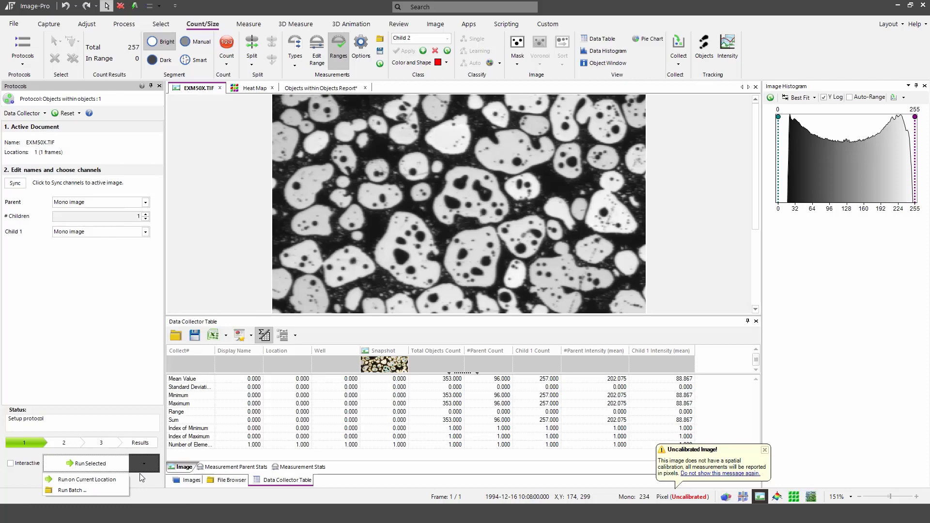
pyautogui.click(79, 490)
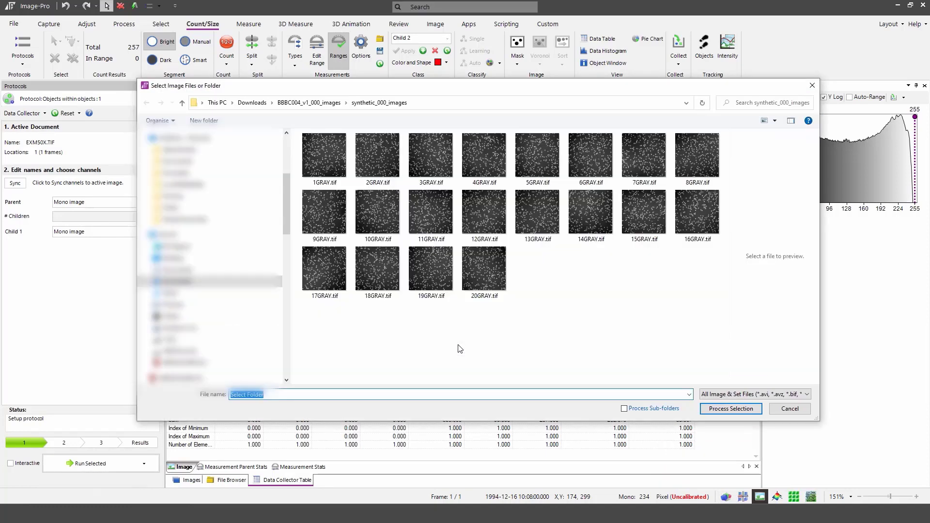
pyautogui.scroll(2, 242, 264)
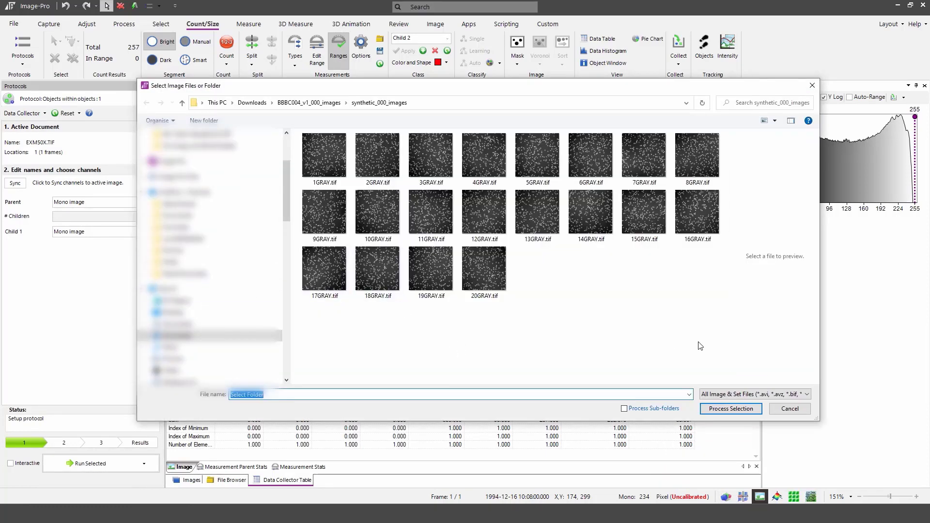
pyautogui.moveTo(693, 342); pyautogui.dragTo(297, 123)
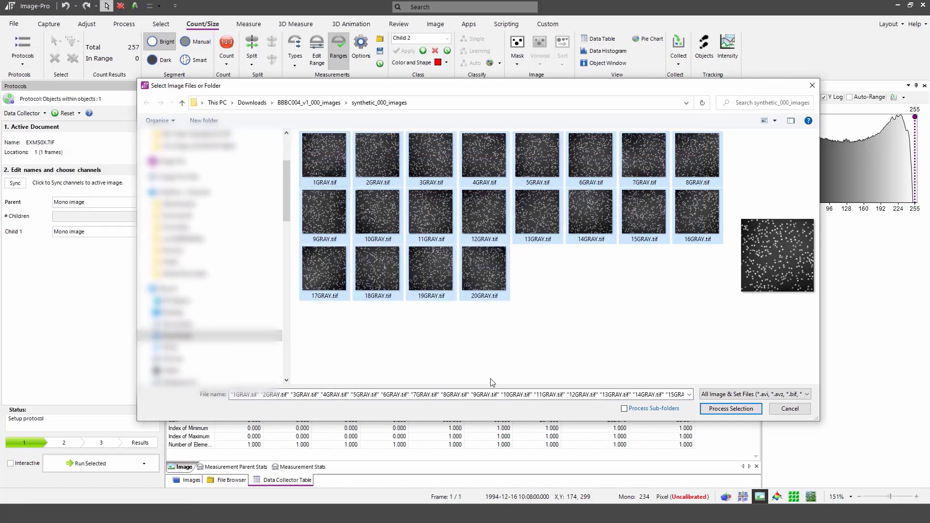
pyautogui.click(732, 412)
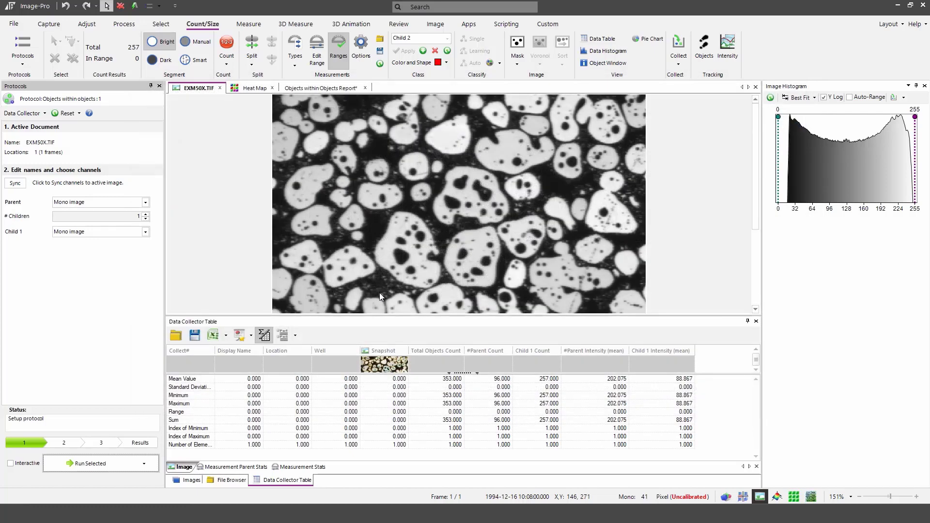